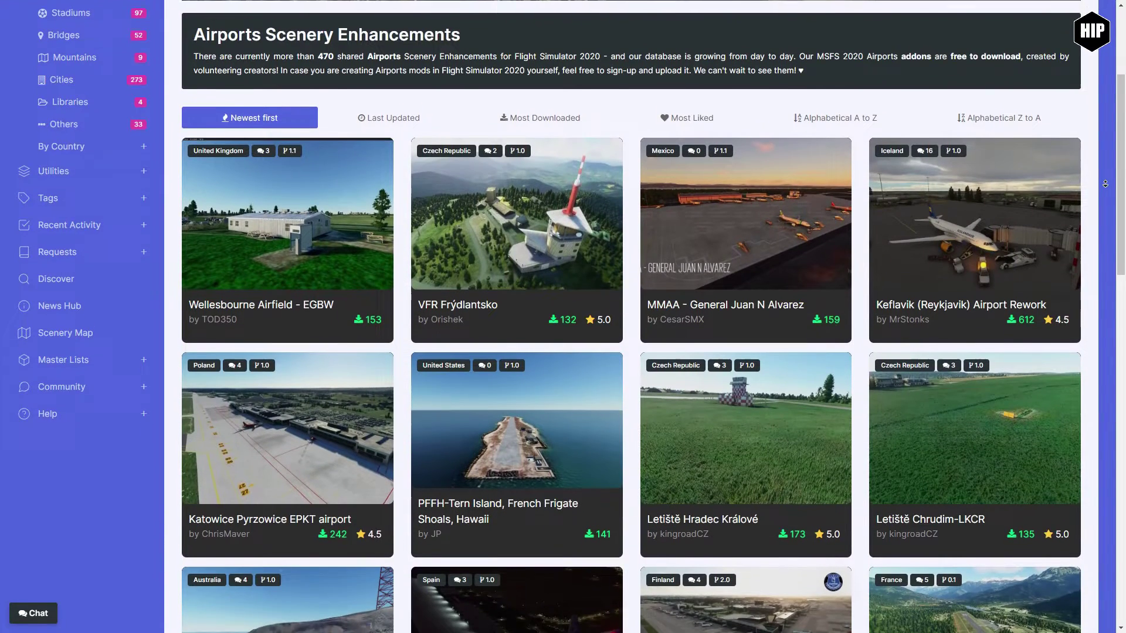
# Step: Download the EFHK Helsinki Vantaa 2.0 scenery zip and save it to G:\MSFS Content
pyautogui.scroll(-2, 1105, 184)
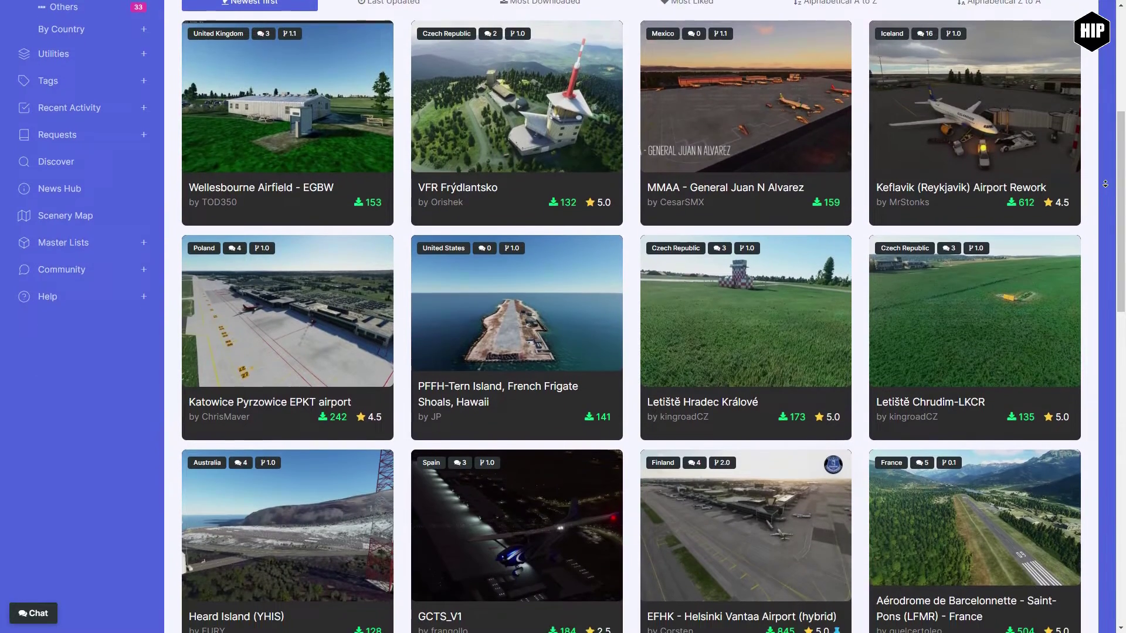
pyautogui.scroll(-1, 1105, 184)
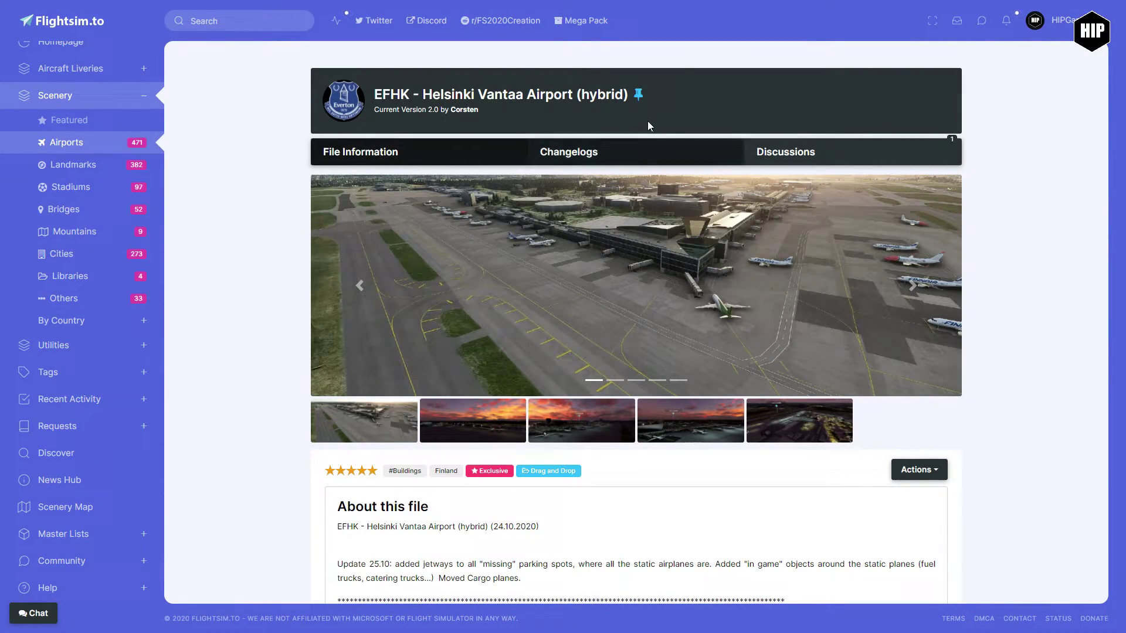
pyautogui.scroll(-15, 987, 281)
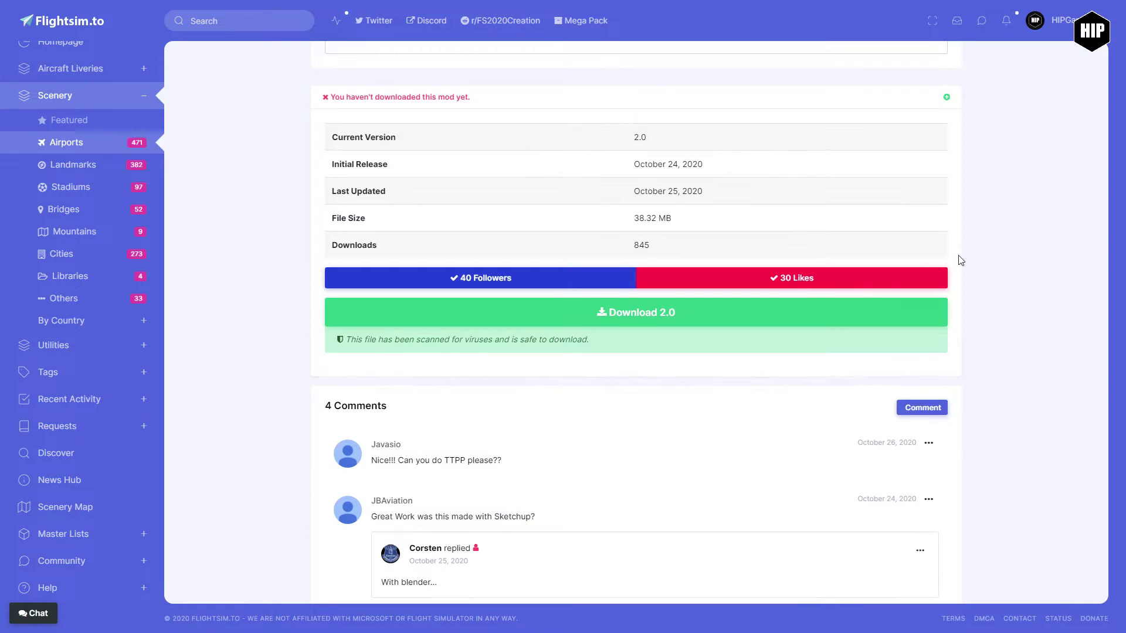
pyautogui.click(655, 314)
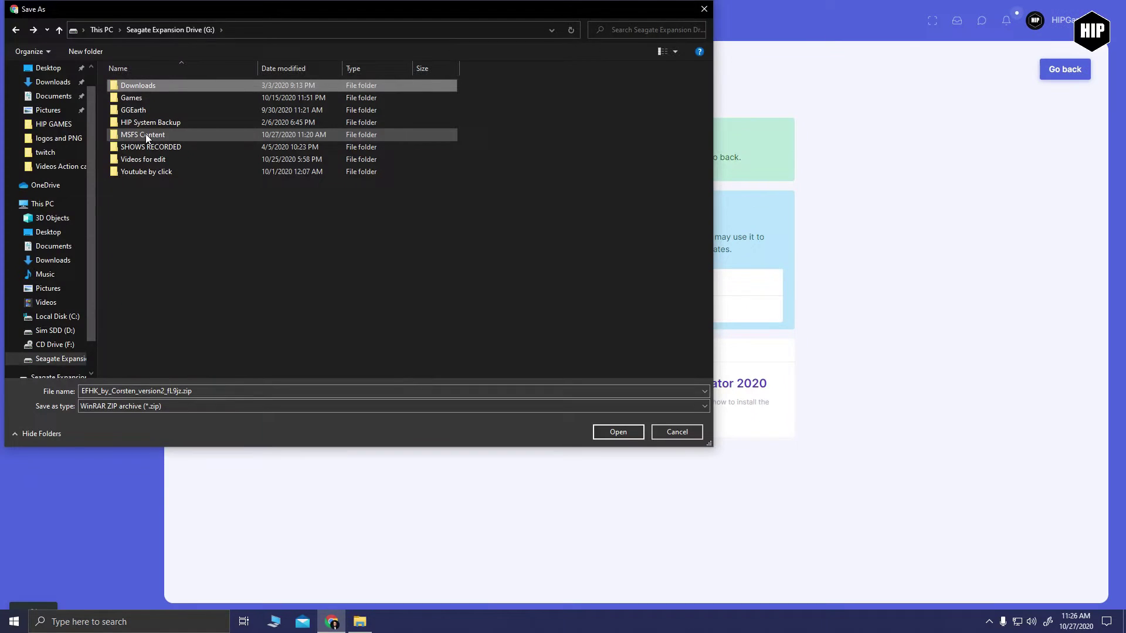
pyautogui.doubleClick(145, 135)
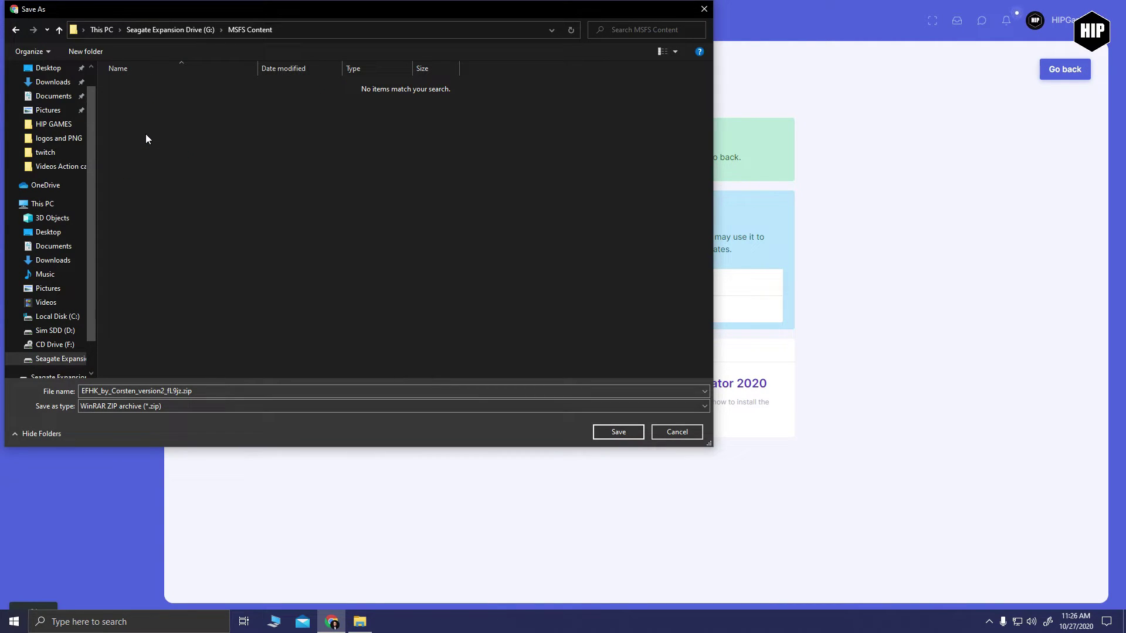
pyautogui.click(617, 431)
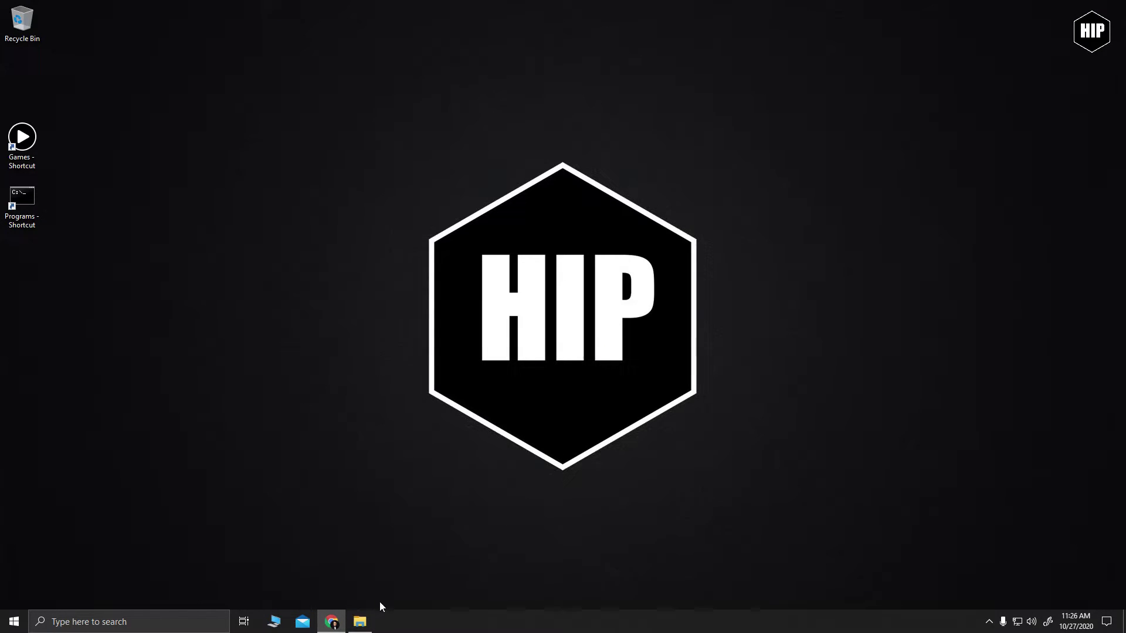
# Step: Extract the downloaded EFHK version 2.0 zip in place within MSFS Content
pyautogui.click(360, 621)
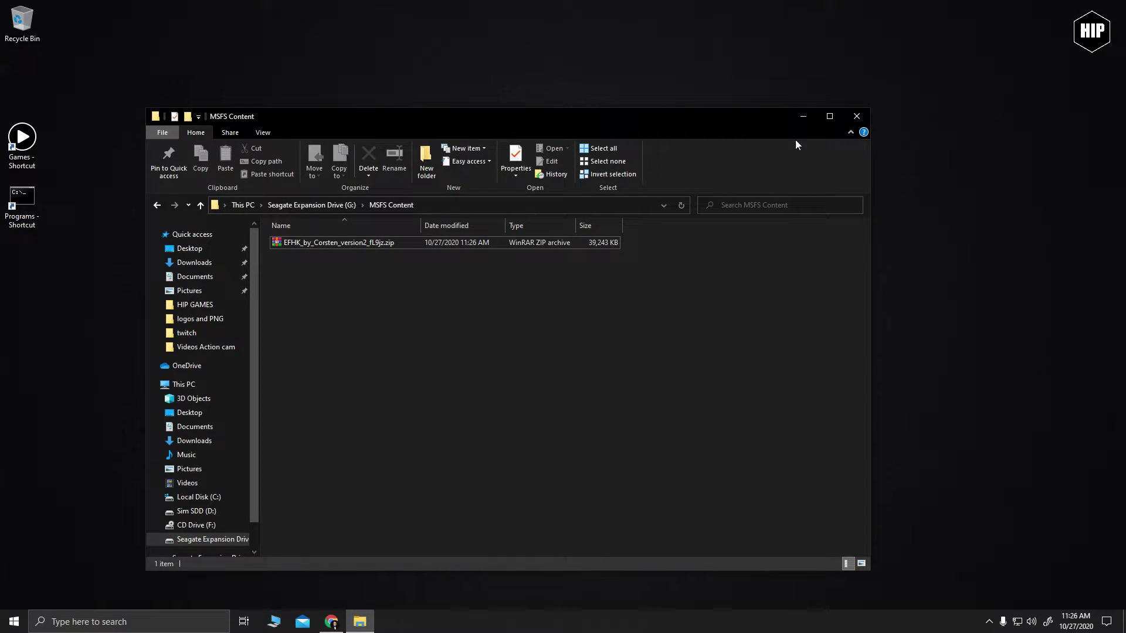
pyautogui.moveTo(765, 117); pyautogui.dragTo(817, 106)
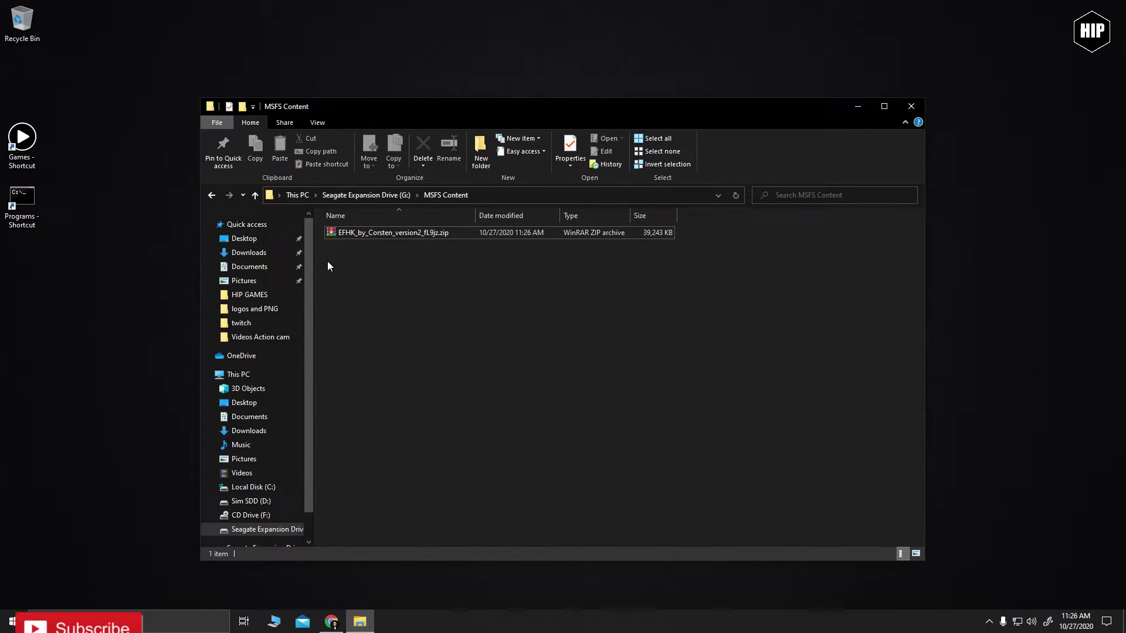
pyautogui.rightClick(352, 236)
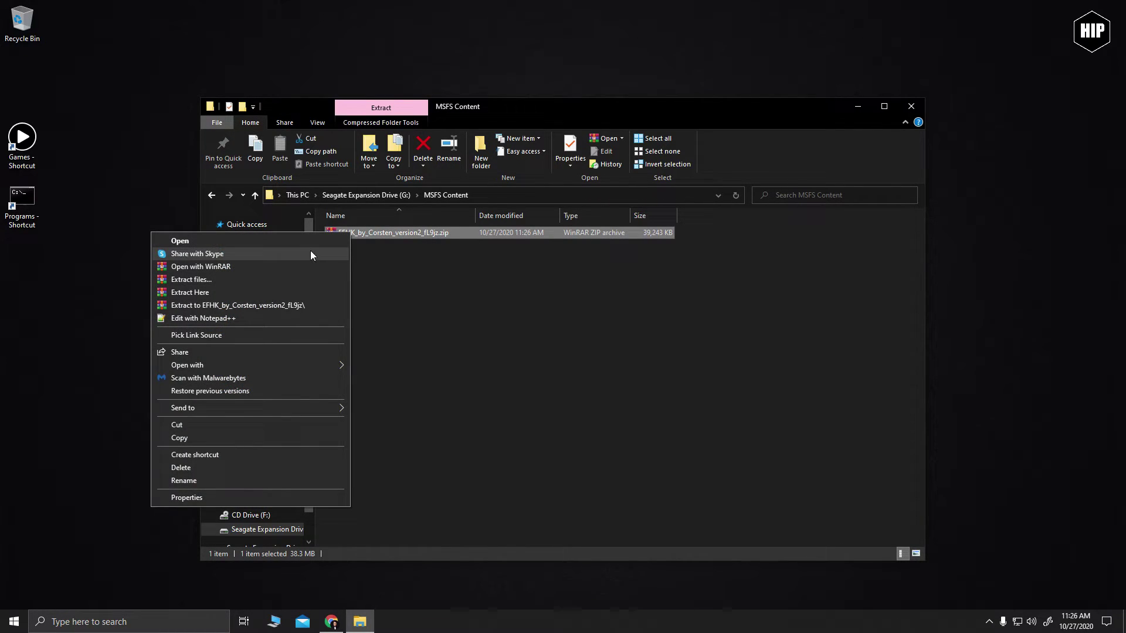
pyautogui.click(230, 292)
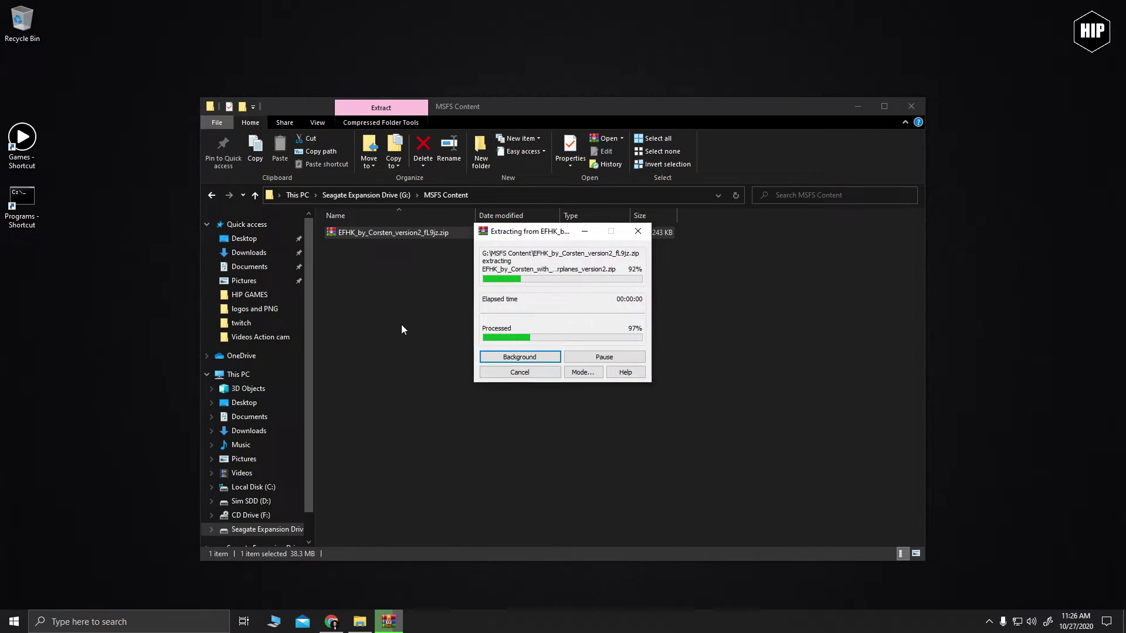
# Step: Extract the with-static-airplanes zip and open the EFHK_by_Corsten_with_static_airplanes folder
pyautogui.doubleClick(475, 215)
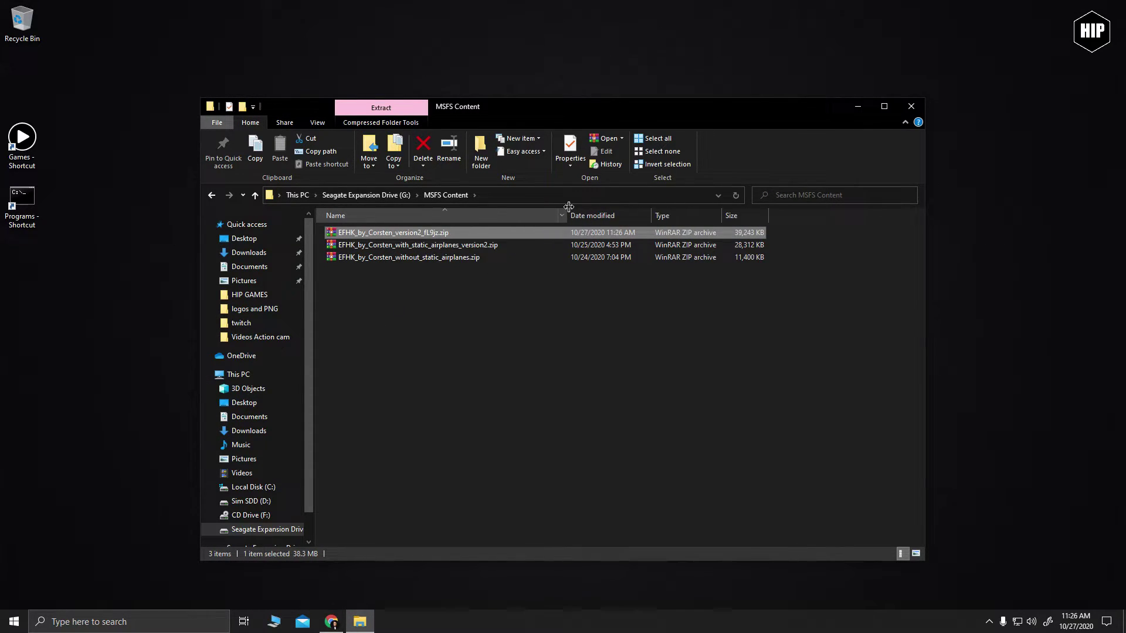
pyautogui.click(426, 247)
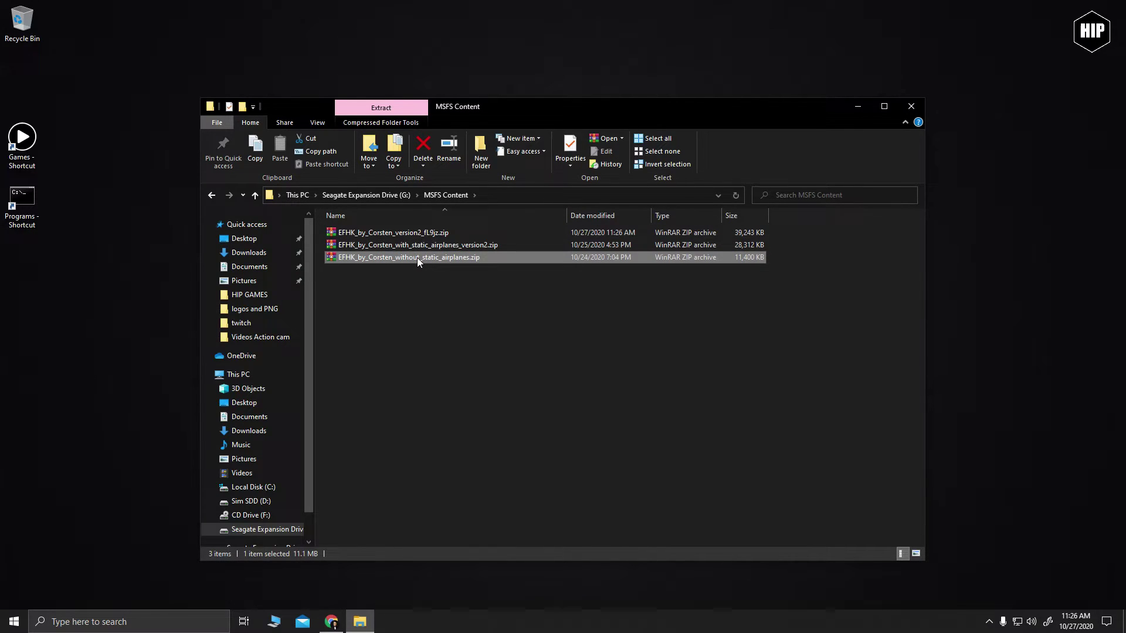
pyautogui.rightClick(416, 247)
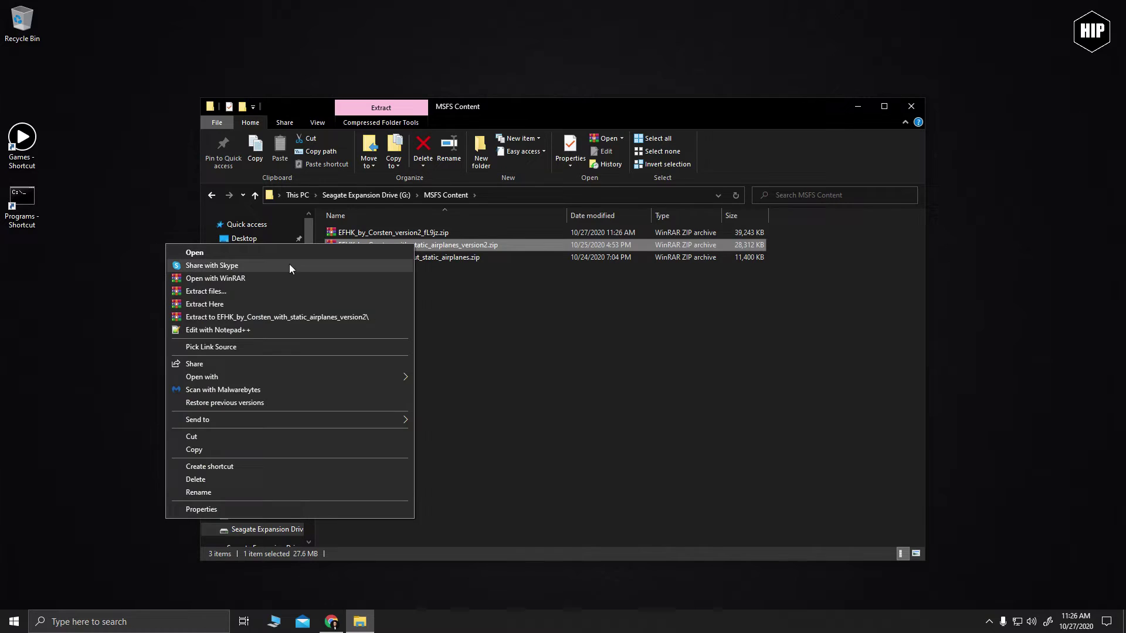
pyautogui.click(227, 304)
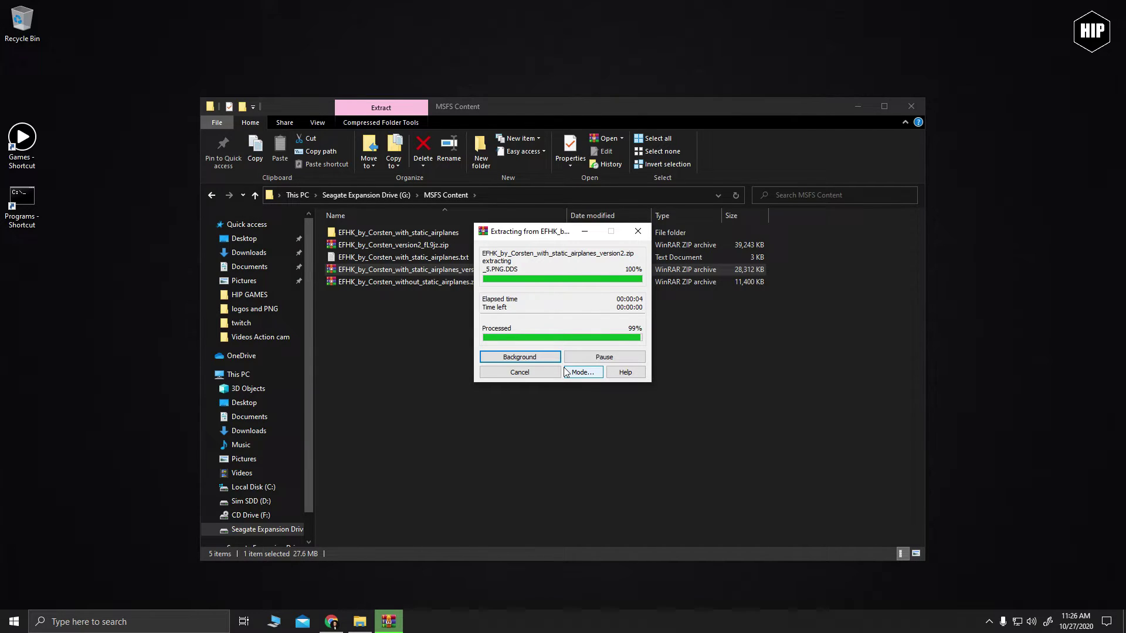
pyautogui.doubleClick(398, 232)
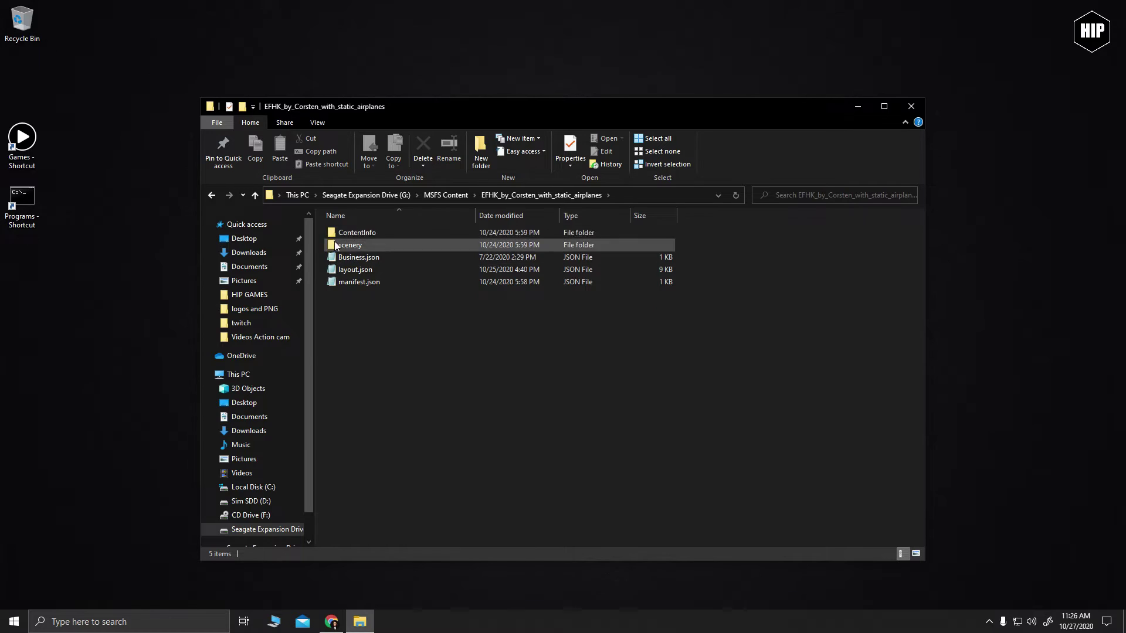
# Step: Go back to MSFS Content, minimize it, then check and minimize the empty Community folder
pyautogui.hotkey('alt', 'Left')
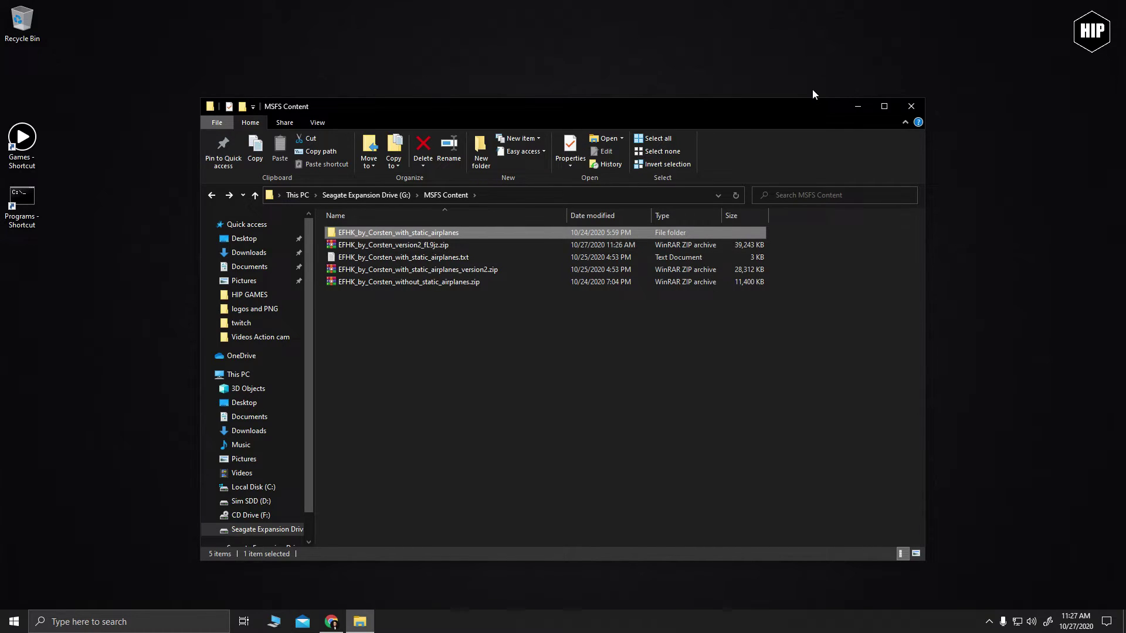
pyautogui.click(858, 105)
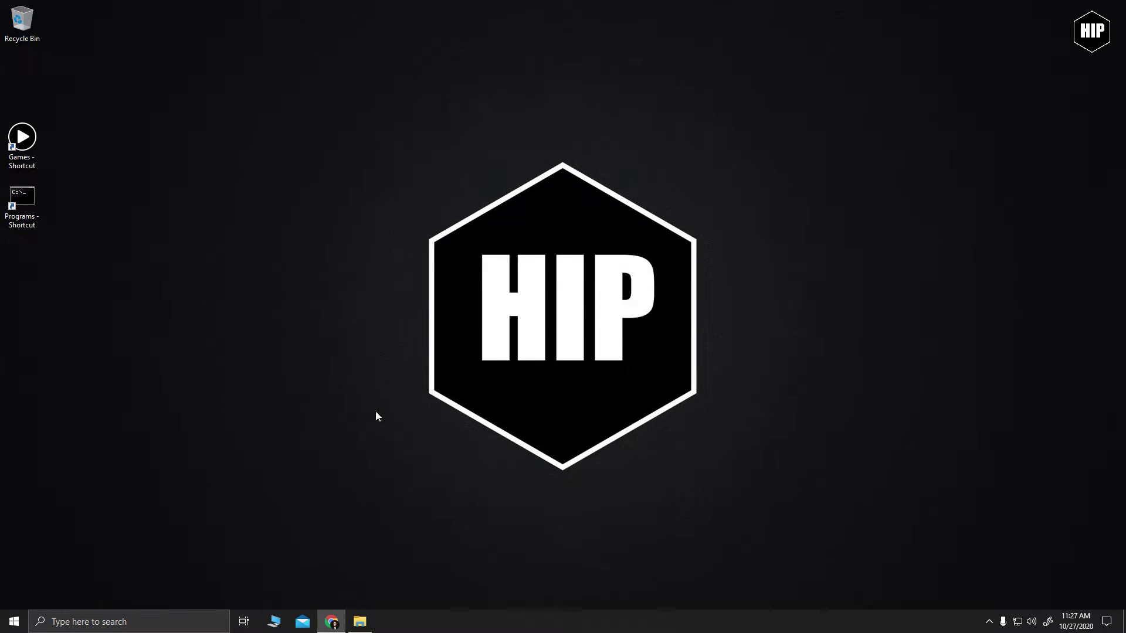
pyautogui.hotkey('alt', 'Tab')
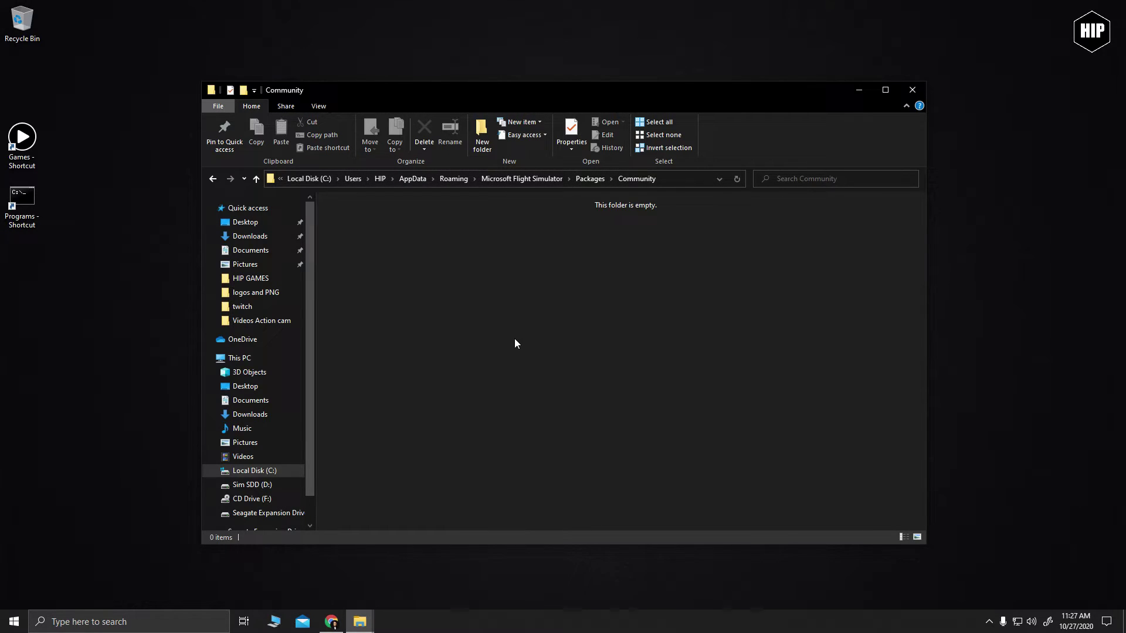
pyautogui.click(860, 89)
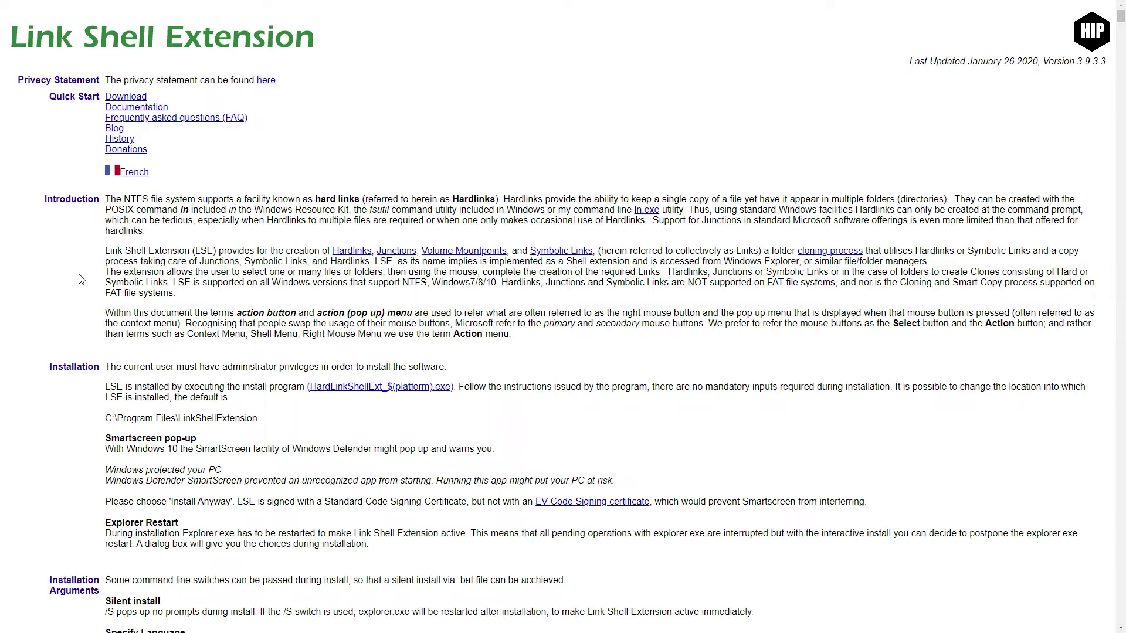
# Step: Download the 64-bit Link Shell Extension installer and install it in English to the default folder
pyautogui.click(409, 393)
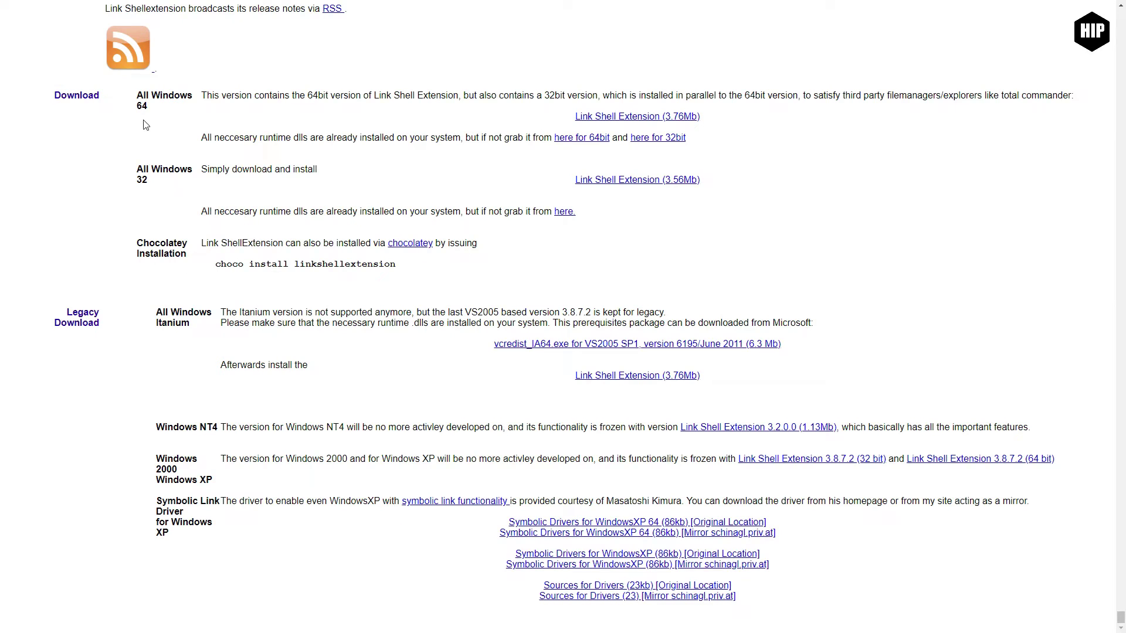
pyautogui.click(688, 121)
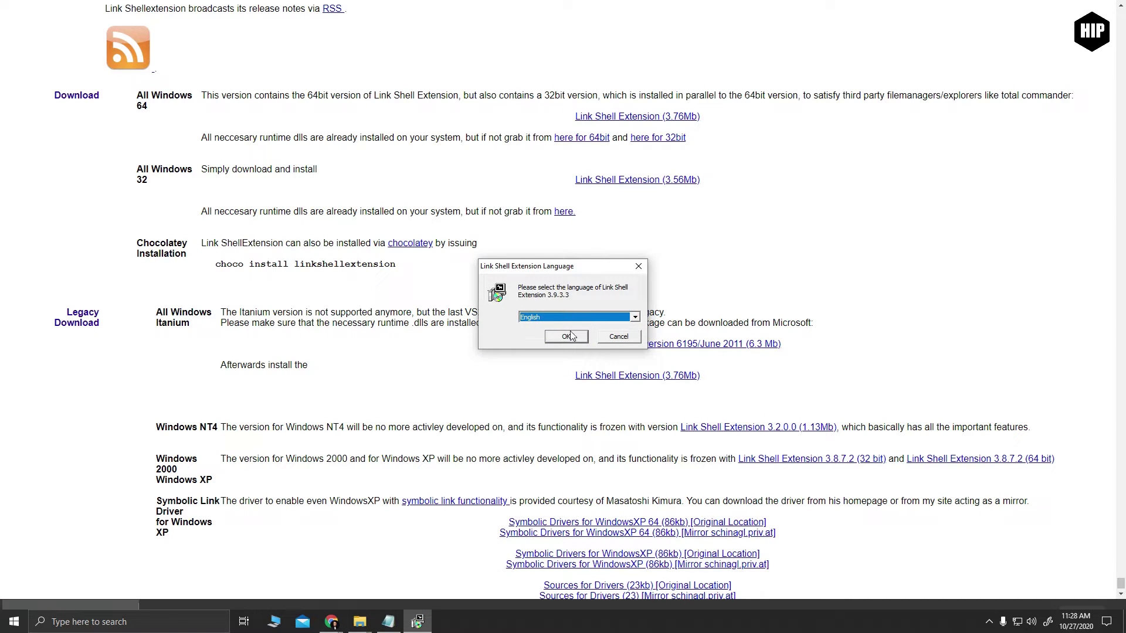
pyautogui.click(566, 337)
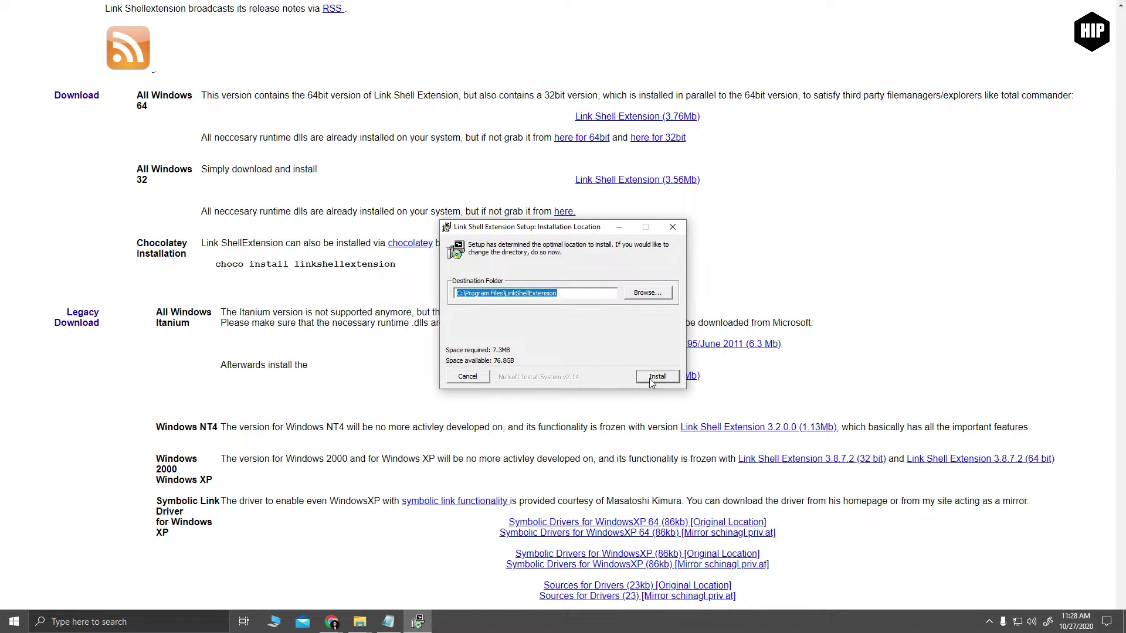
pyautogui.click(677, 234)
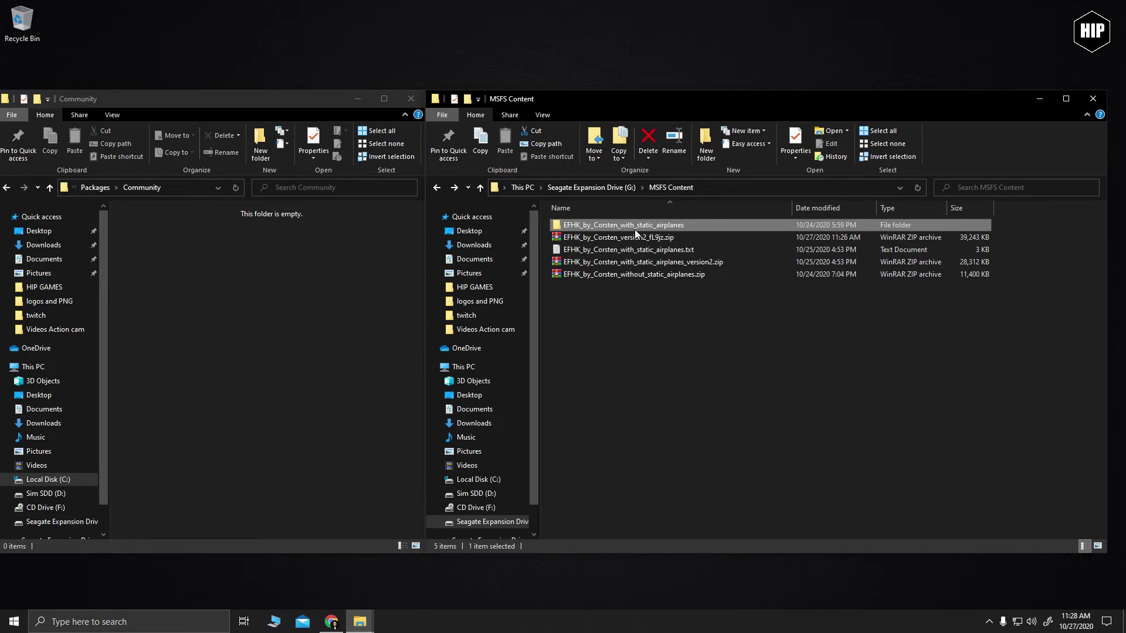
# Step: Mark the EFHK_by_Corsten_with_static_airplanes folder as the link source with Pick Link Source
pyautogui.doubleClick(633, 224)
pyautogui.hotkey('alt', 'Left')
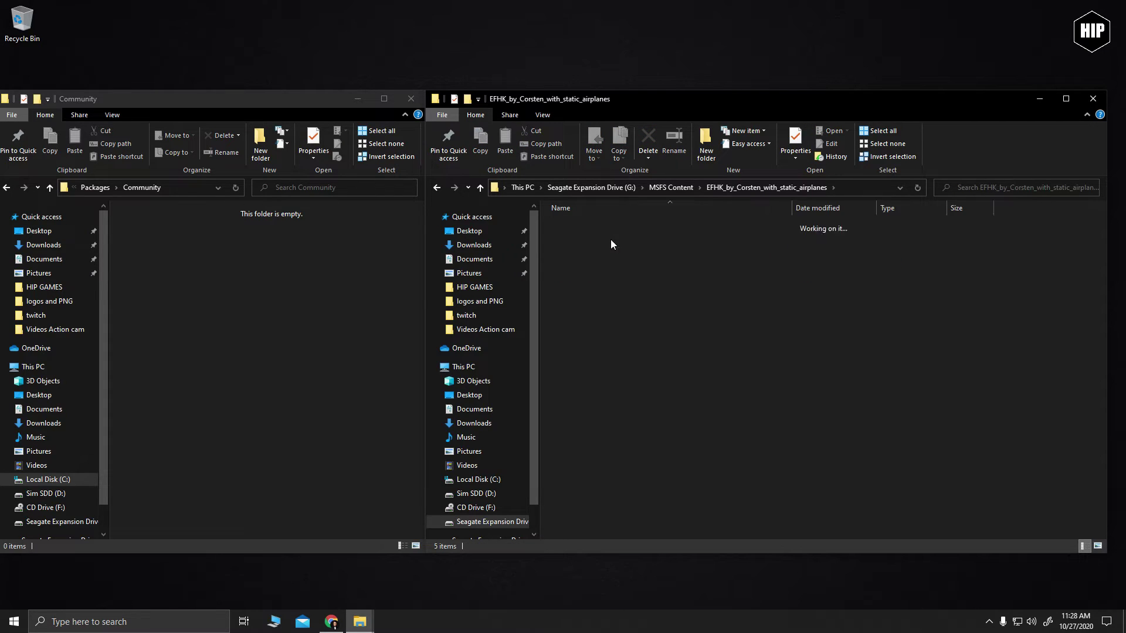
pyautogui.click(634, 317)
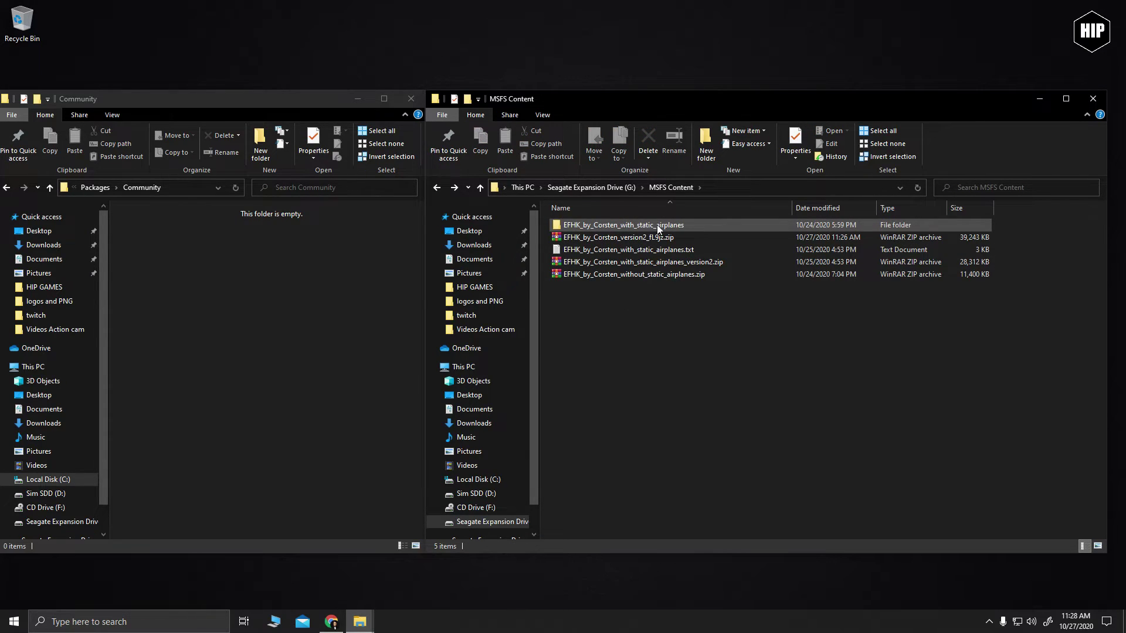
pyautogui.moveTo(685, 229)
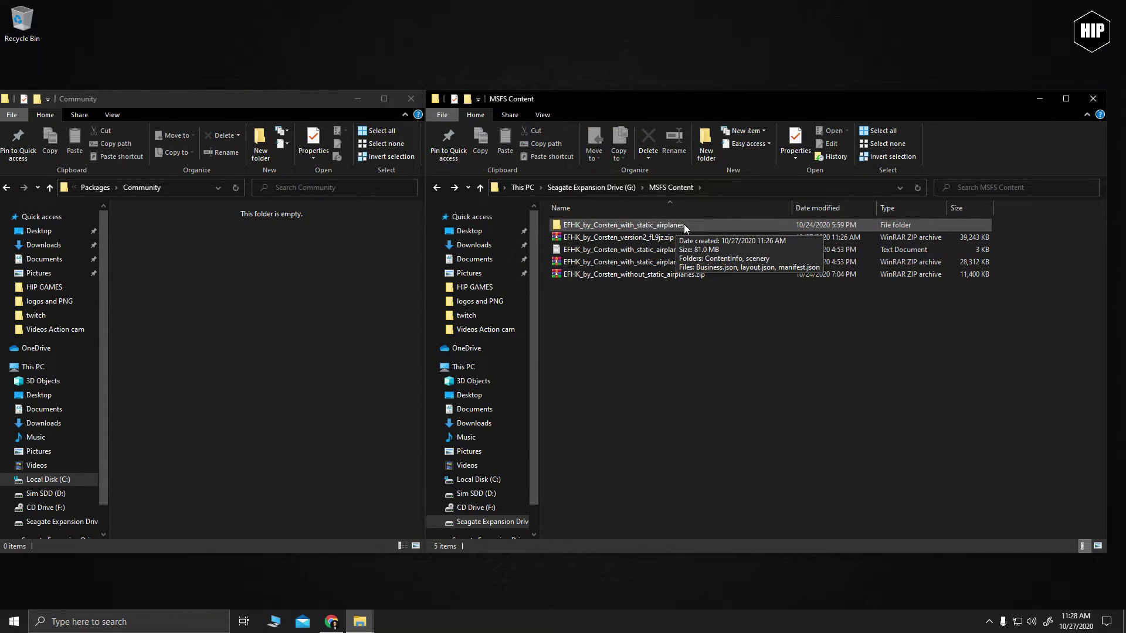
pyautogui.rightClick(640, 224)
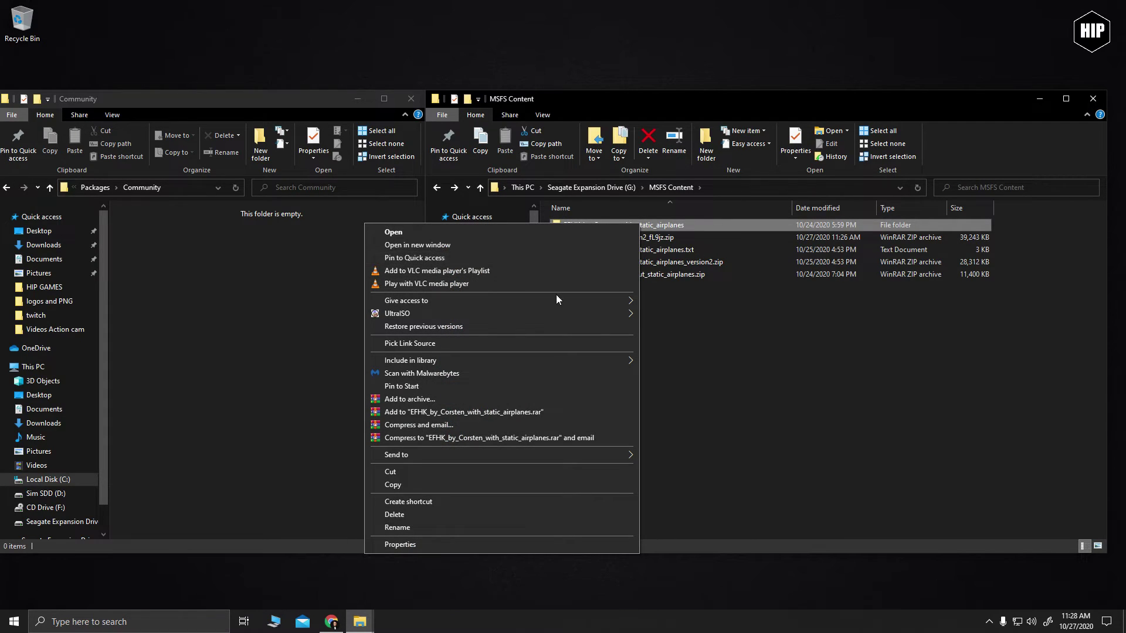
pyautogui.click(451, 343)
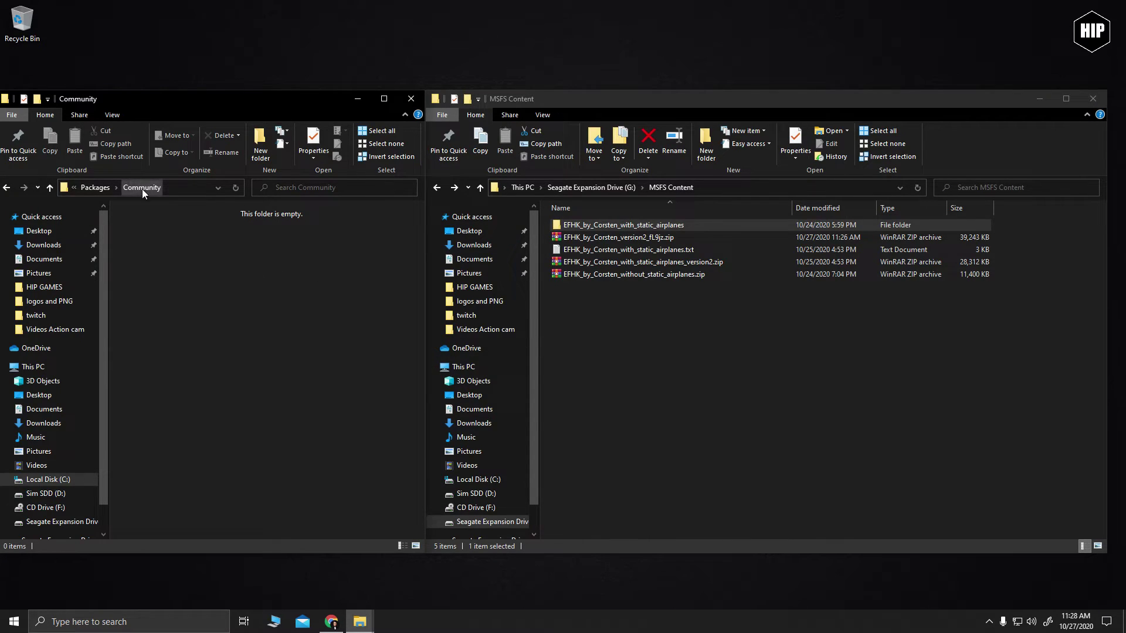
# Step: Drop it into the Community folder as a Symbolic Link
pyautogui.rightClick(185, 258)
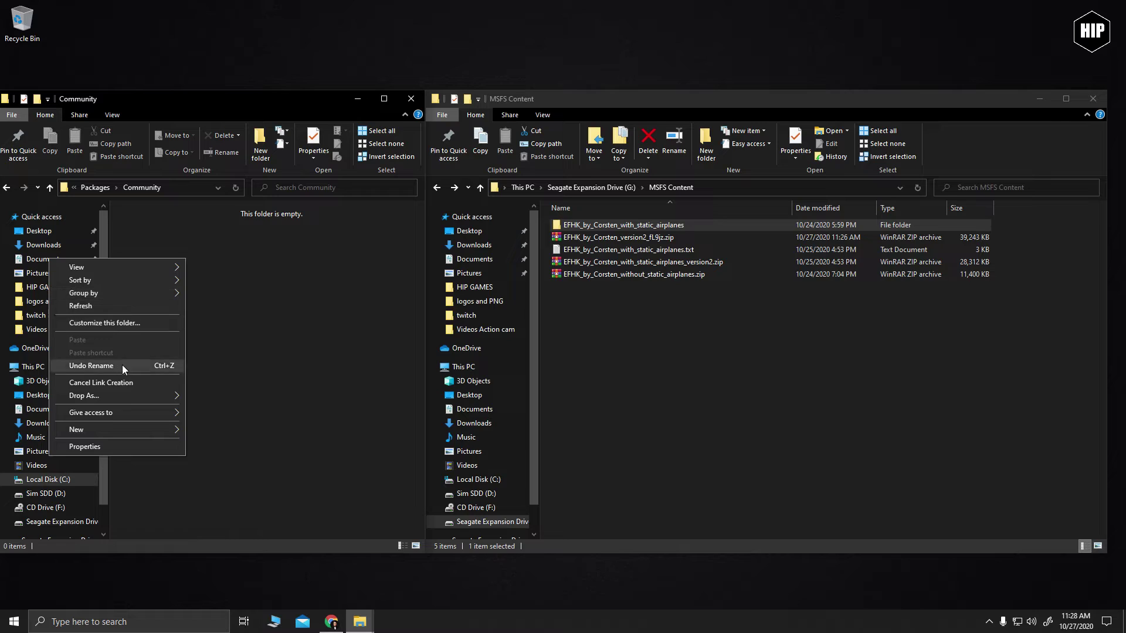
pyautogui.moveTo(86, 396)
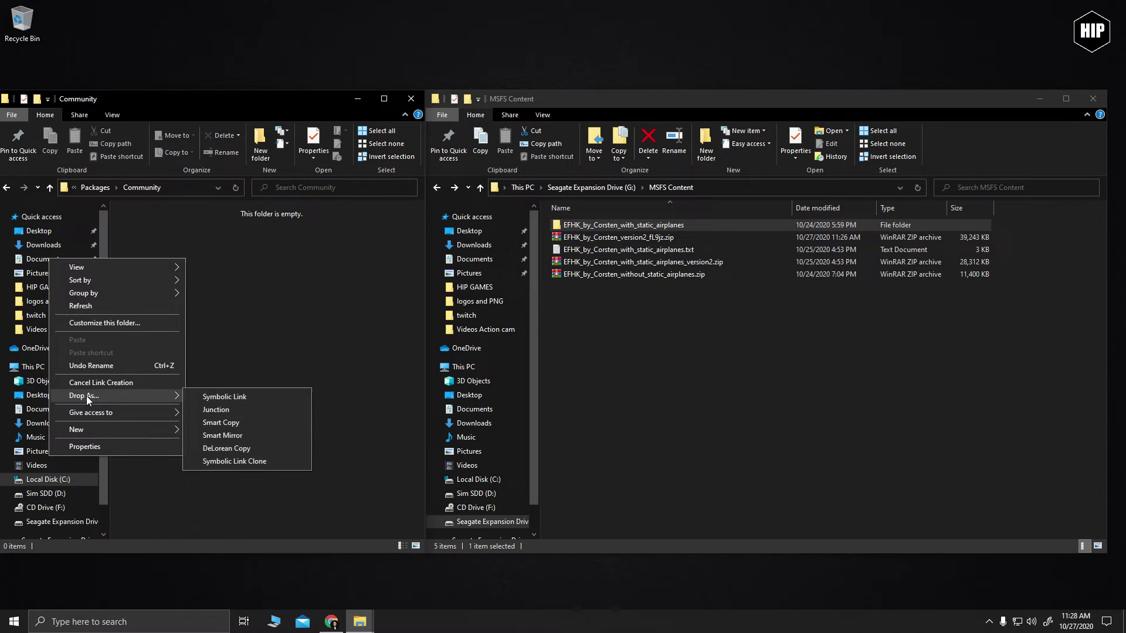
pyautogui.click(214, 397)
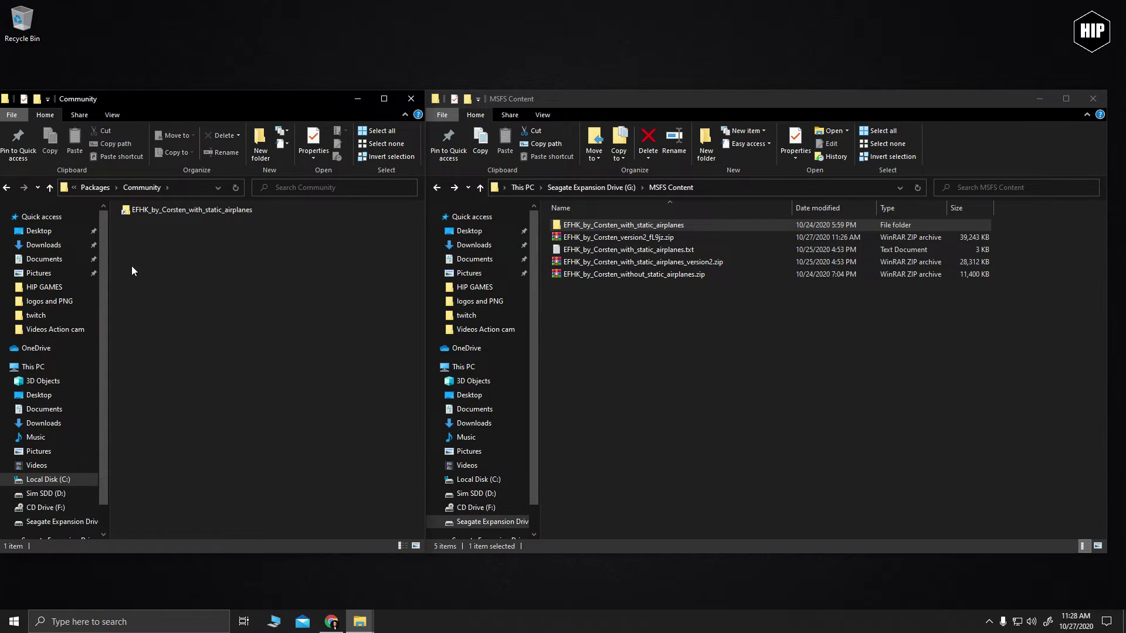